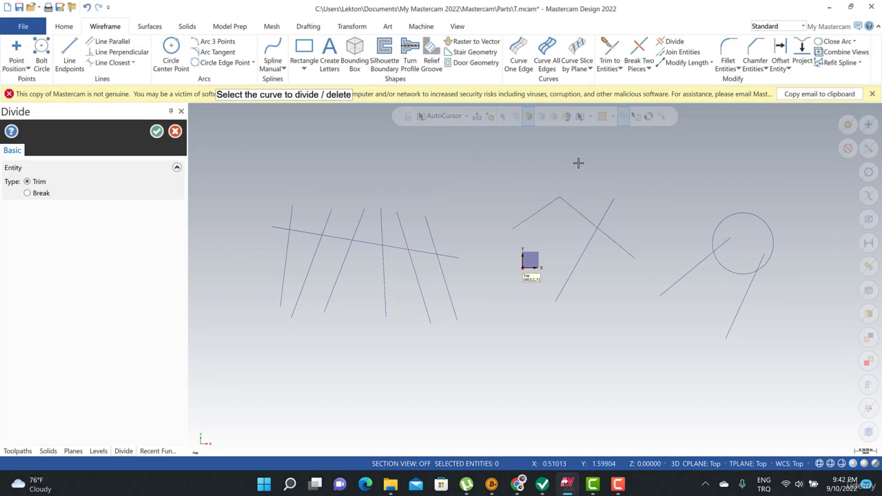
Try trimming the overhanging end of the steep slanted line in the middle group with Divide, and undo the trims
left_click(608, 208)
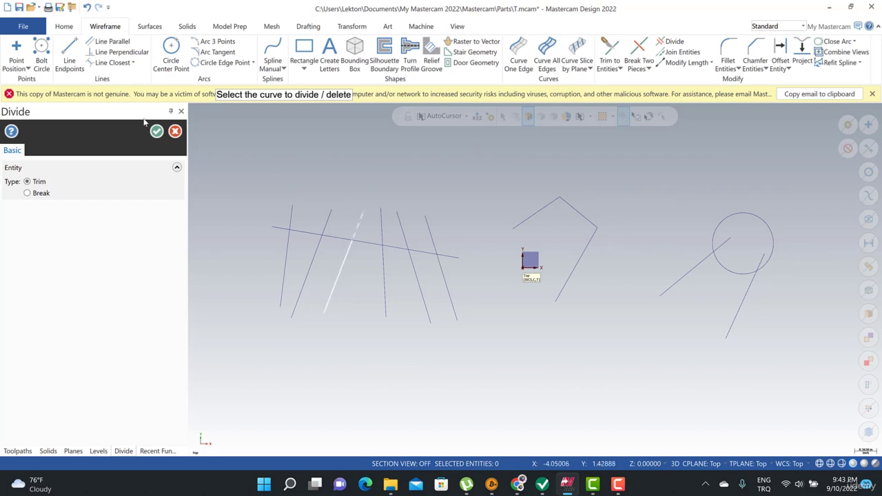
left_click(87, 8)
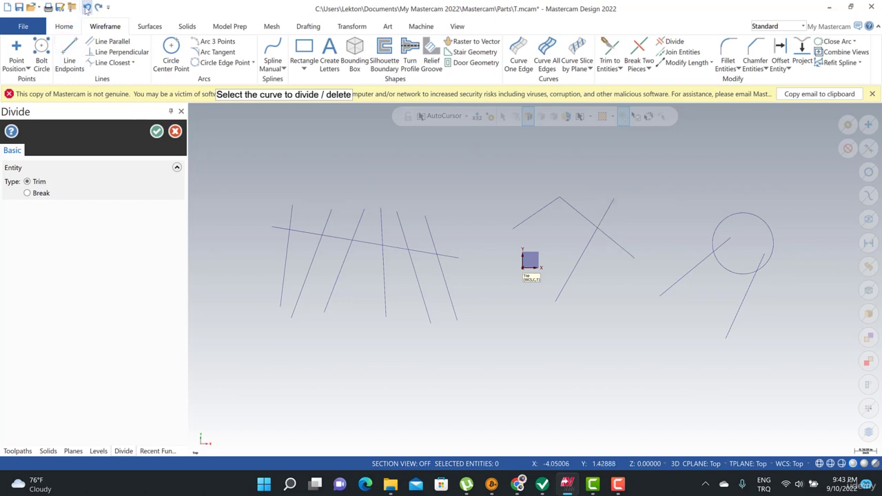
left_click(87, 8)
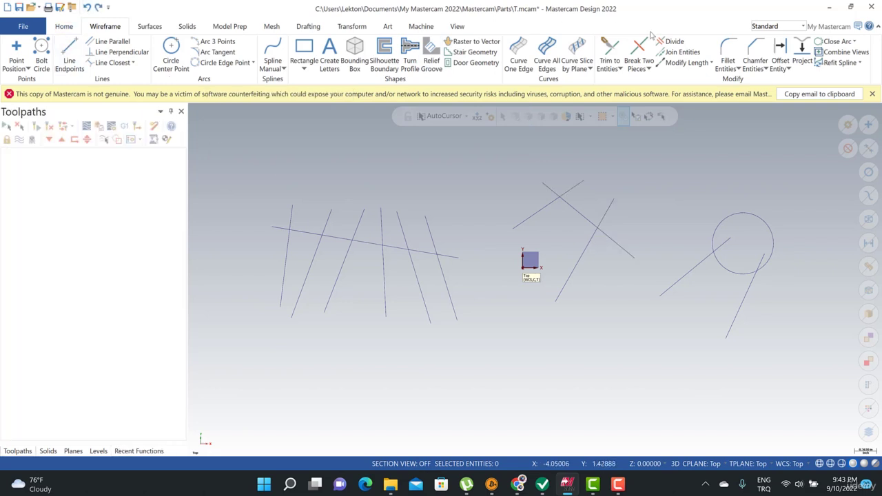
Divide the circle where the two slanted lines cross it, using the Break type
left_click(668, 42)
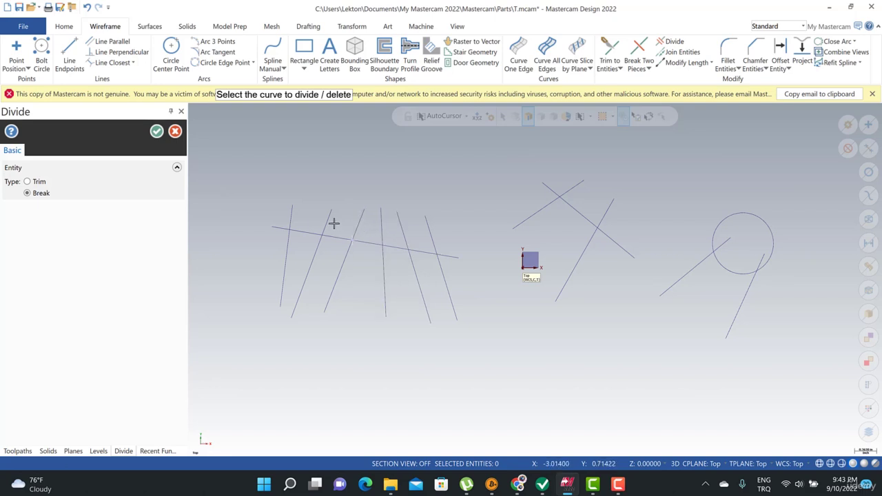
left_click(719, 266)
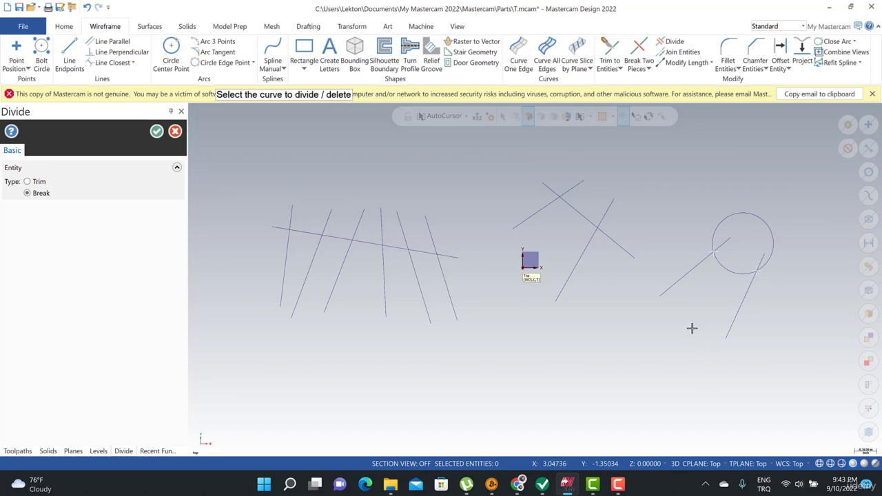
left_click(157, 131)
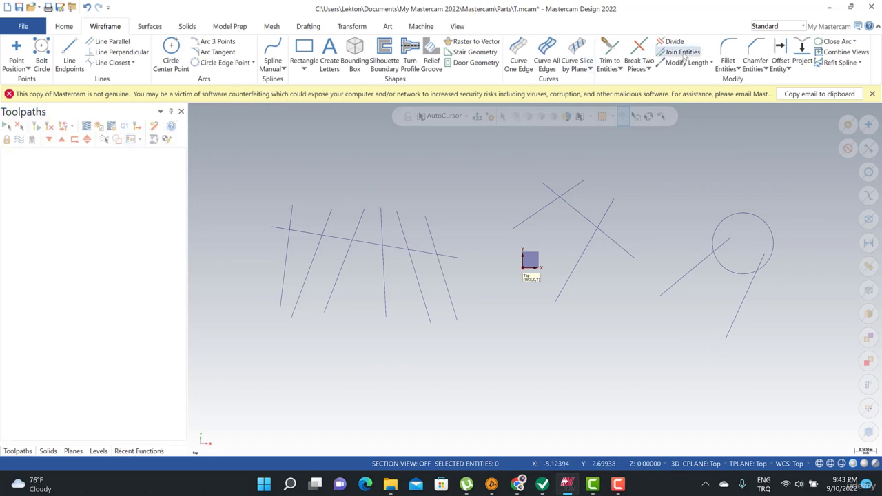
Undo the recent edits and redraw the steep slanted line across the middle group's descending line, about 1.90 long at about 238.5°
left_click(87, 8)
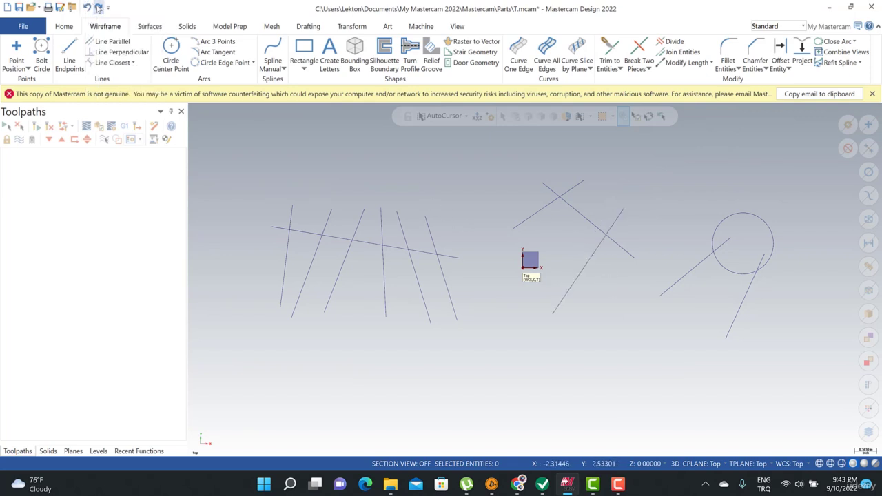
left_click(99, 7)
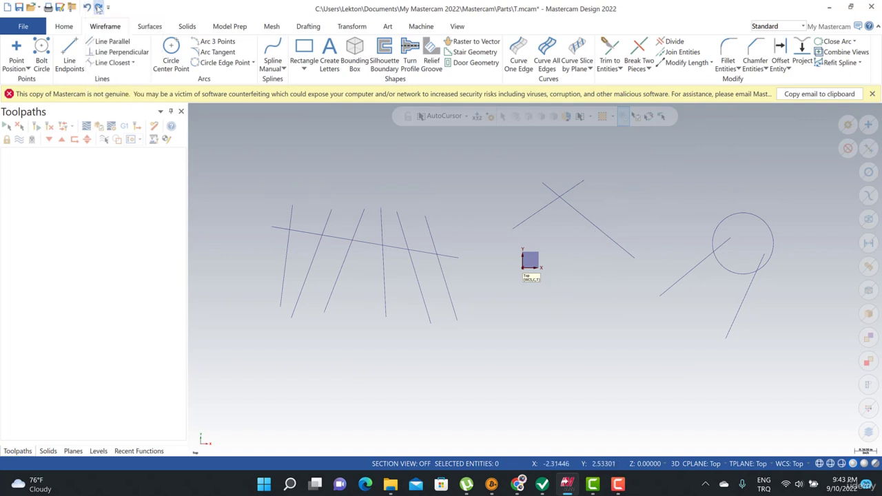
left_click(69, 61)
left_click(622, 218)
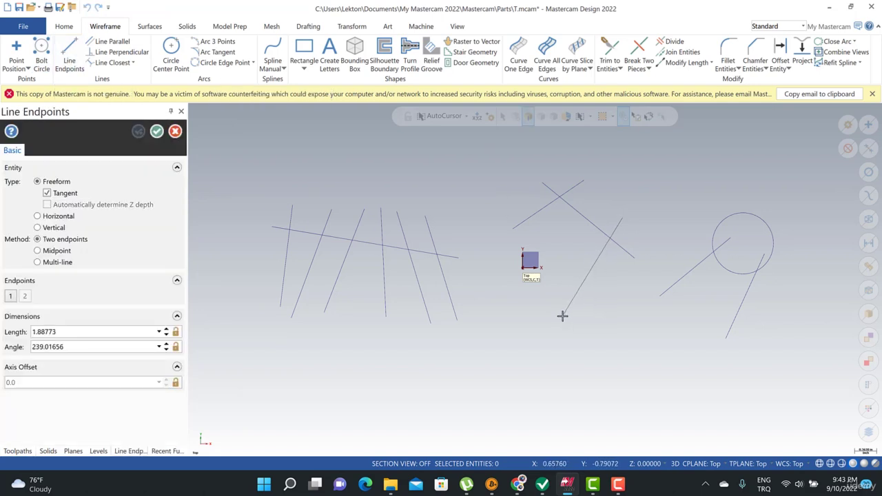
left_click(562, 316)
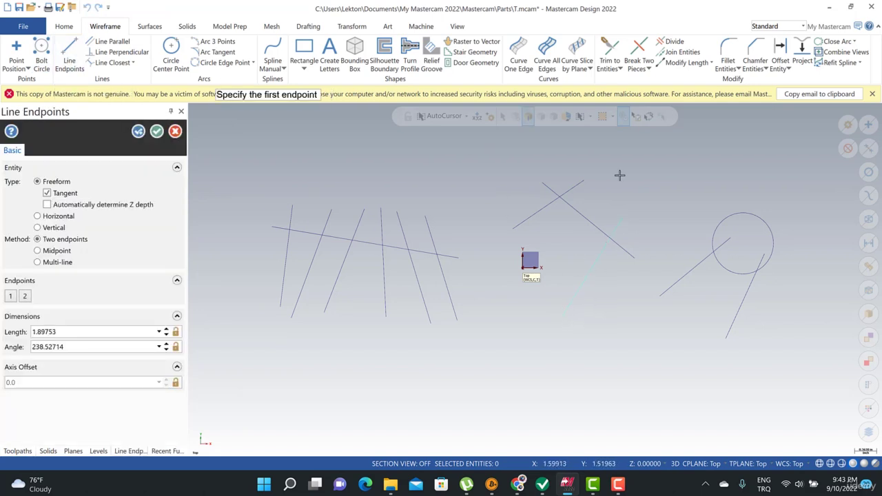
key("Escape")
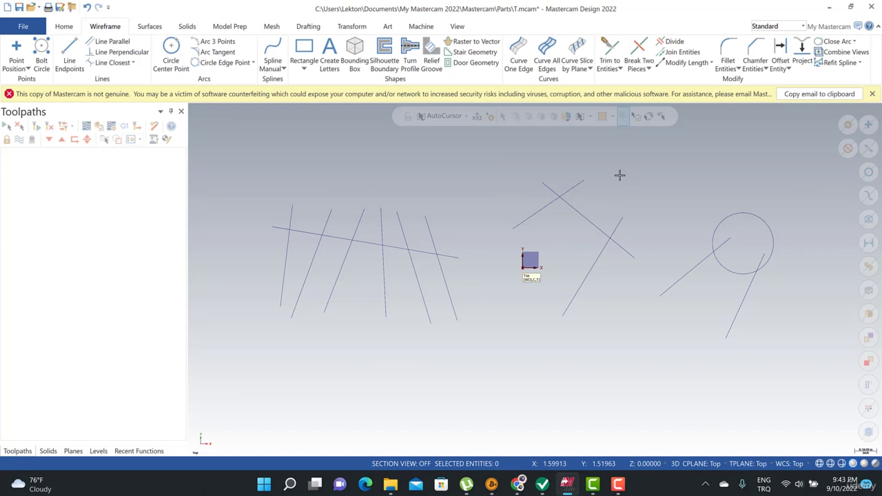
left_click(597, 215)
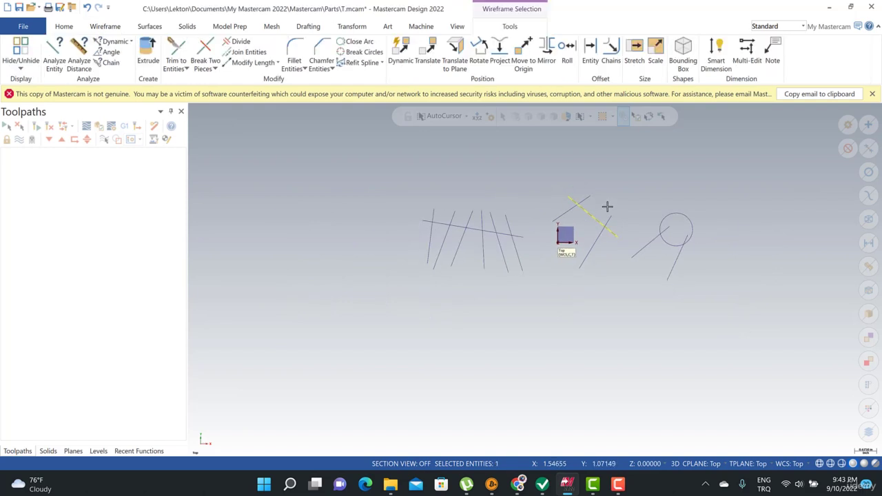
scroll(600, 207, "up", 2)
key("Escape")
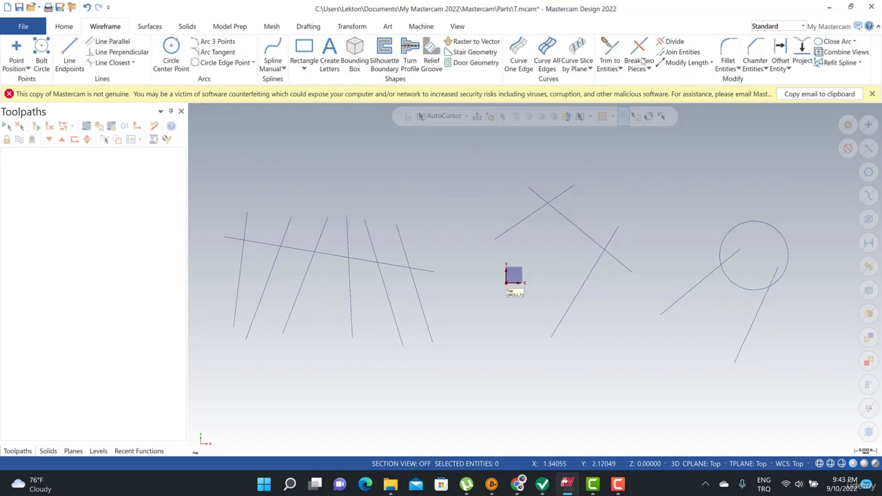
left_click(682, 52)
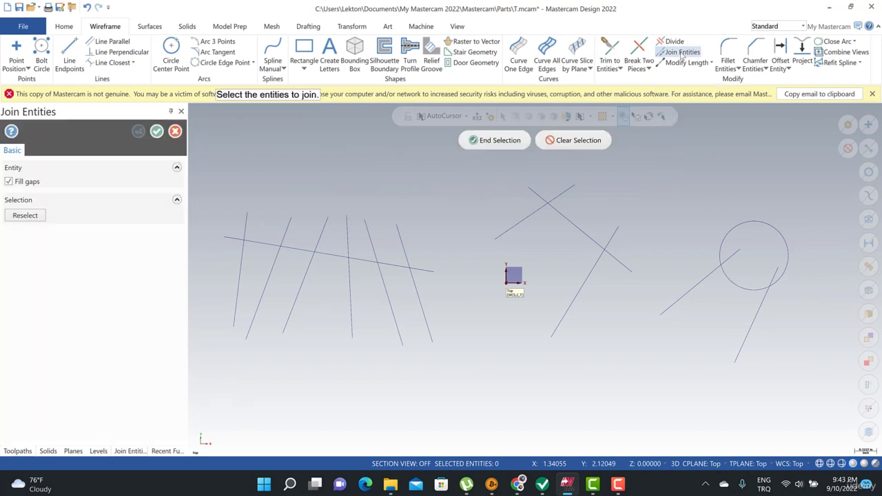
key("Escape")
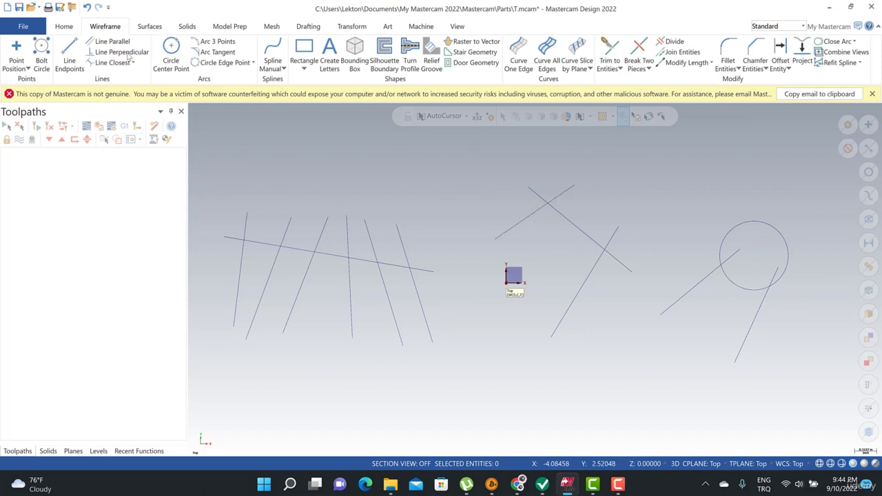
Draw a gently rising freeform line above the existing geometry, about 3.45 long at about 4.5°
left_click(69, 60)
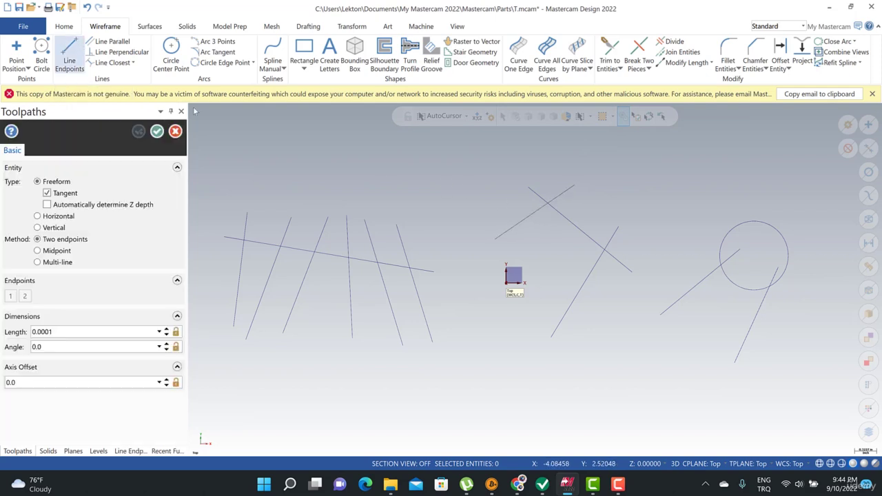
left_click(283, 168)
left_click(519, 152)
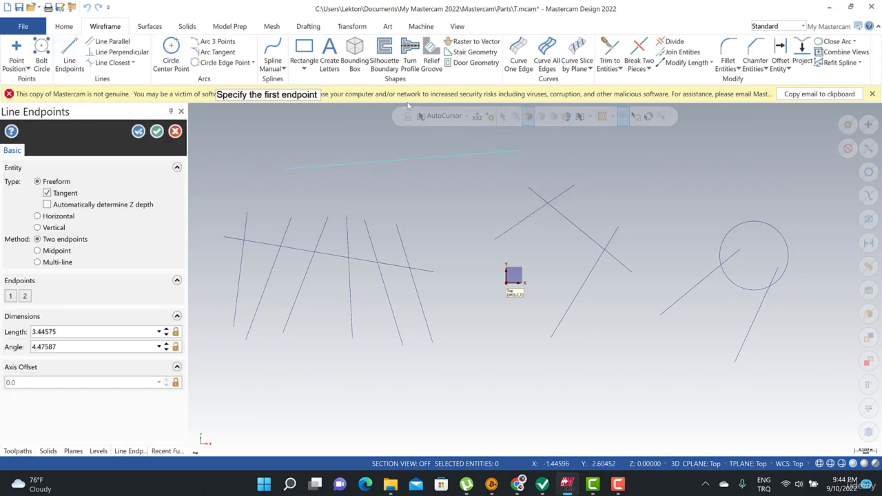
key("Escape")
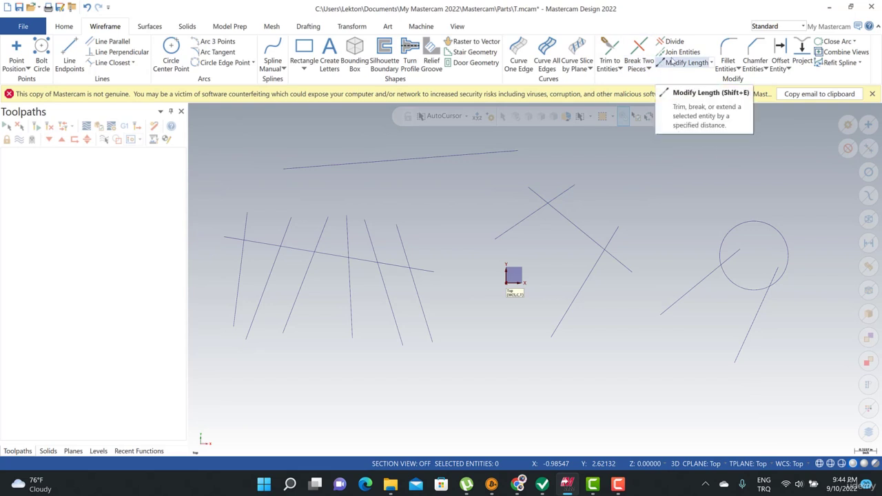
Break the new upper line at four points along its length using Trim to Point with the Break type, and check its segments
left_click(609, 54)
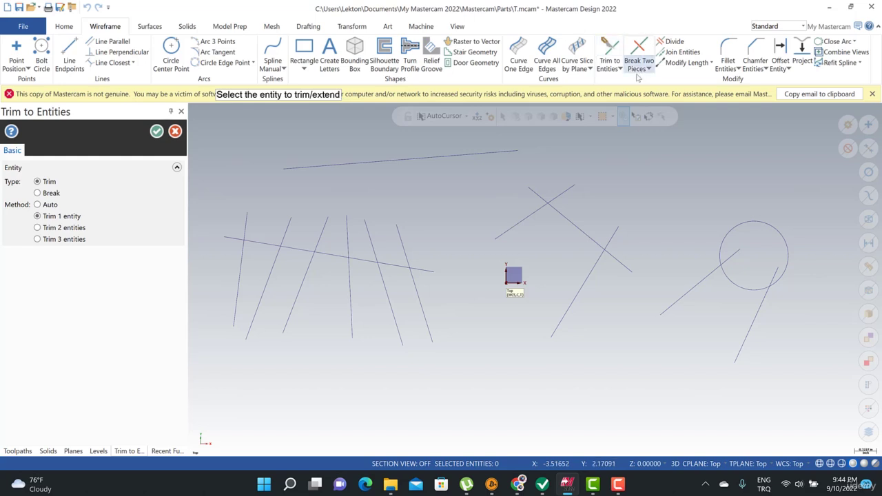
left_click(617, 69)
left_click(625, 91)
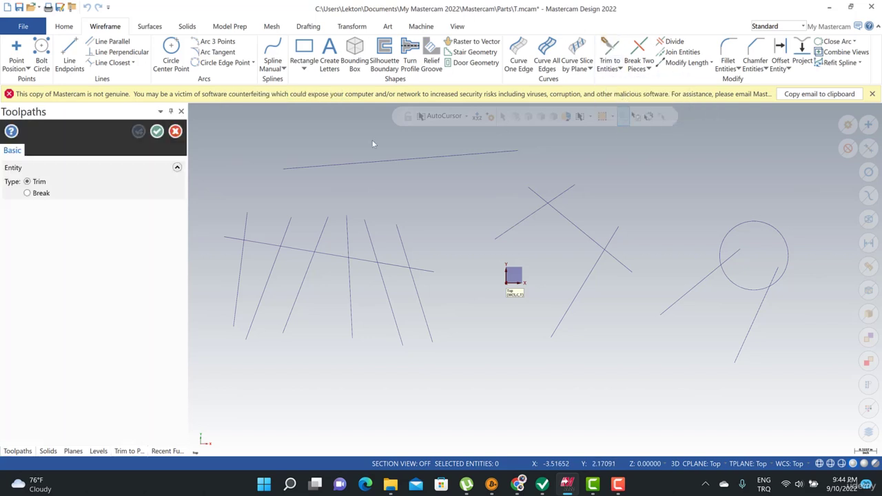
left_click(304, 167)
left_click(304, 168)
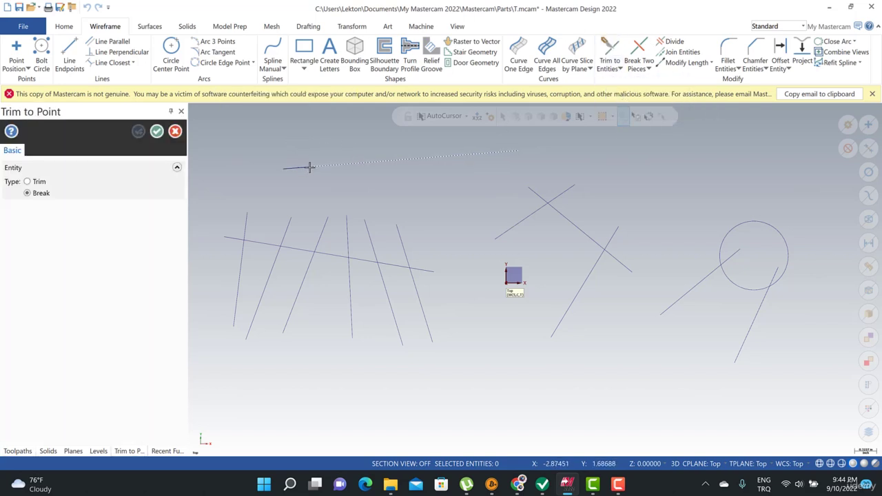
left_click(344, 165)
left_click(346, 165)
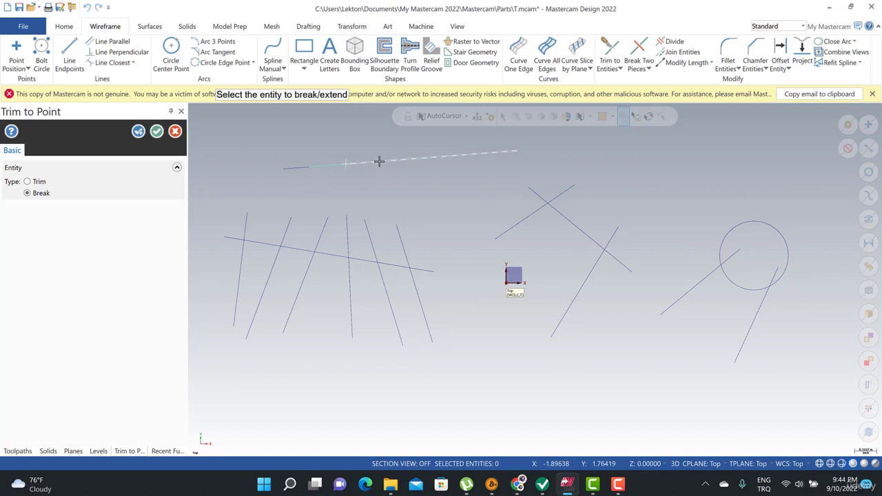
left_click(384, 160)
left_click(389, 161)
left_click(441, 156)
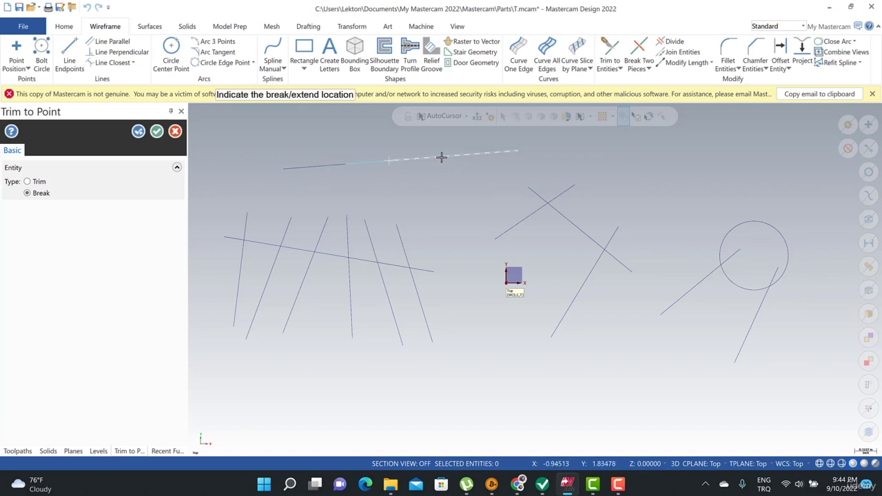
left_click(445, 156)
left_click(487, 151)
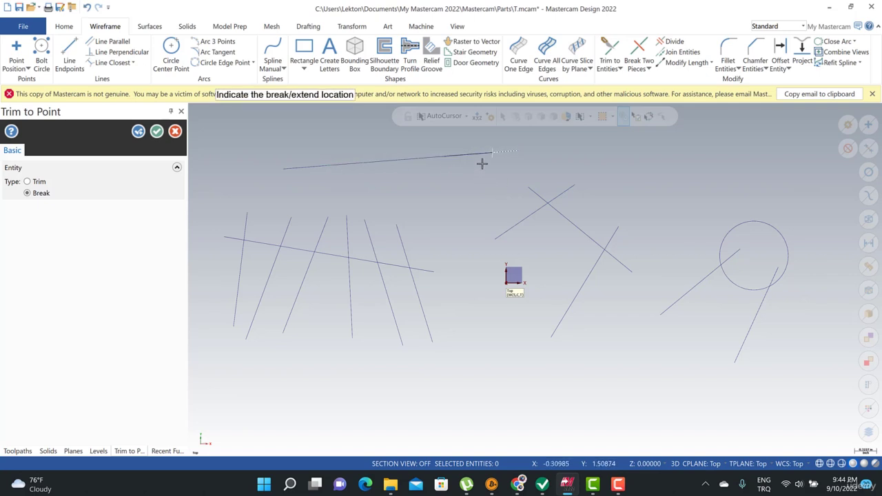
left_click(482, 153)
key("Escape")
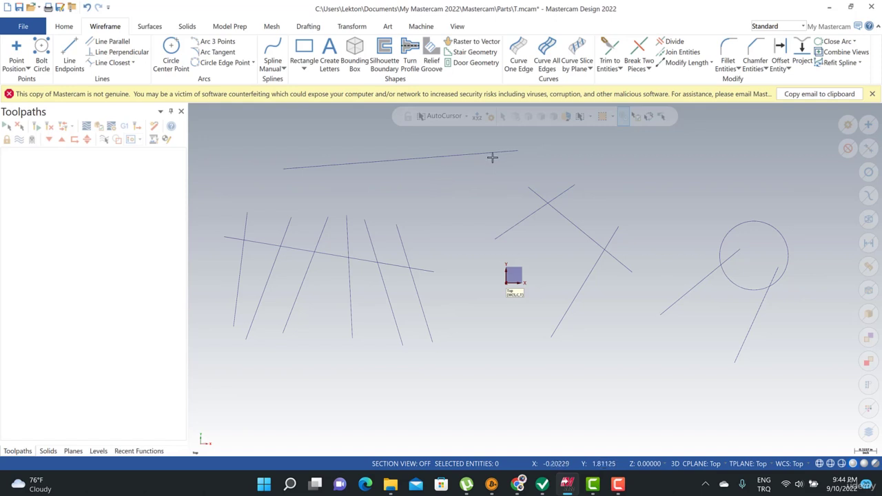
left_click(499, 152)
left_click(424, 157)
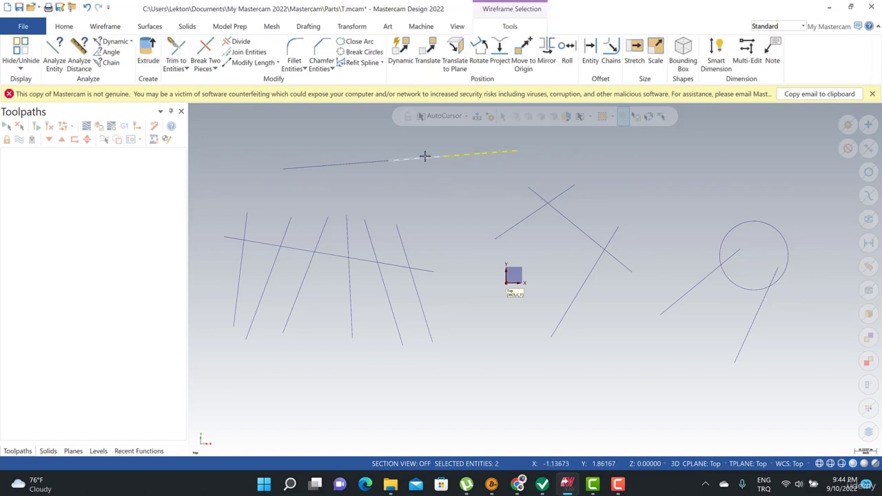
key("Escape")
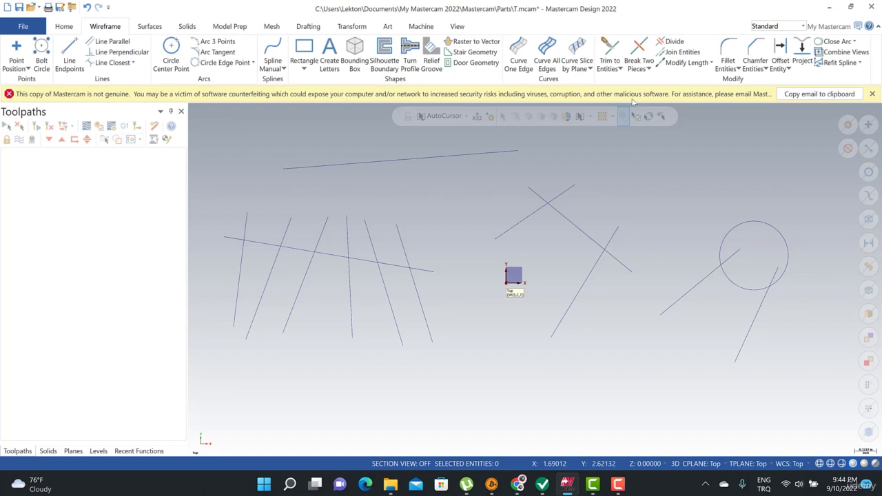
Join all segments of the upper line into one line with Join Entities, and check the joined line
left_click(679, 52)
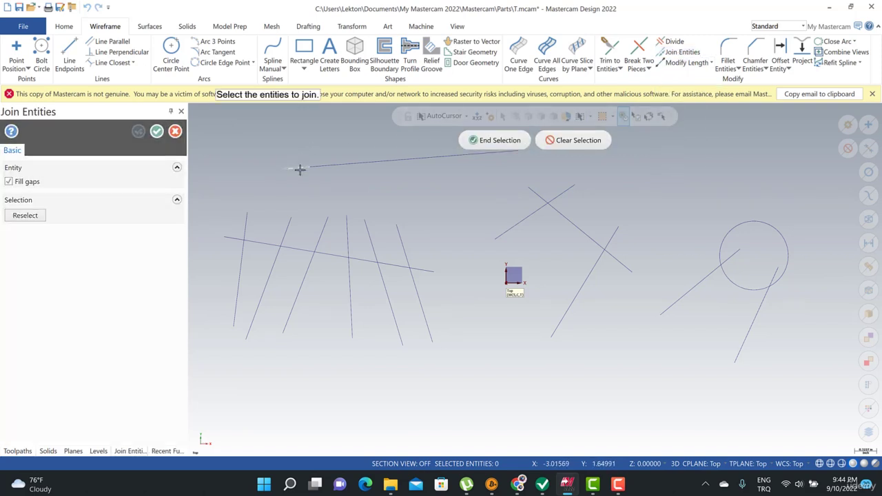
scroll(335, 198, "down", 3)
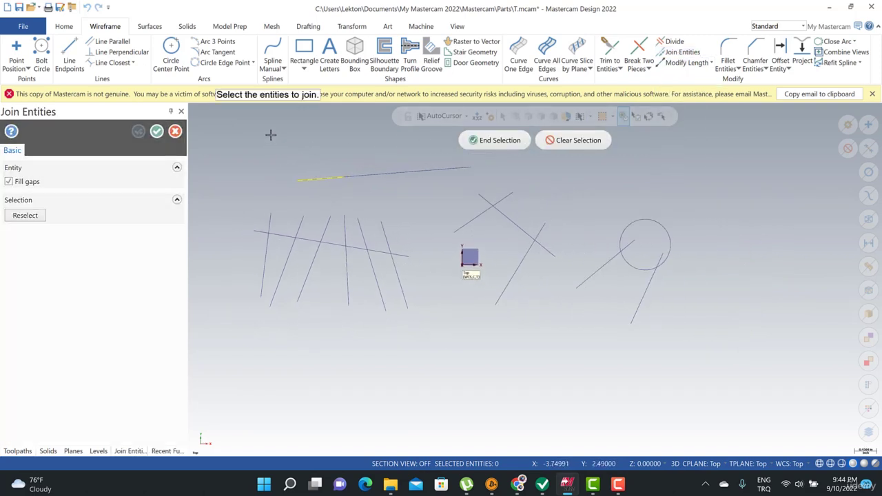
left_click_drag(271, 134, 493, 192)
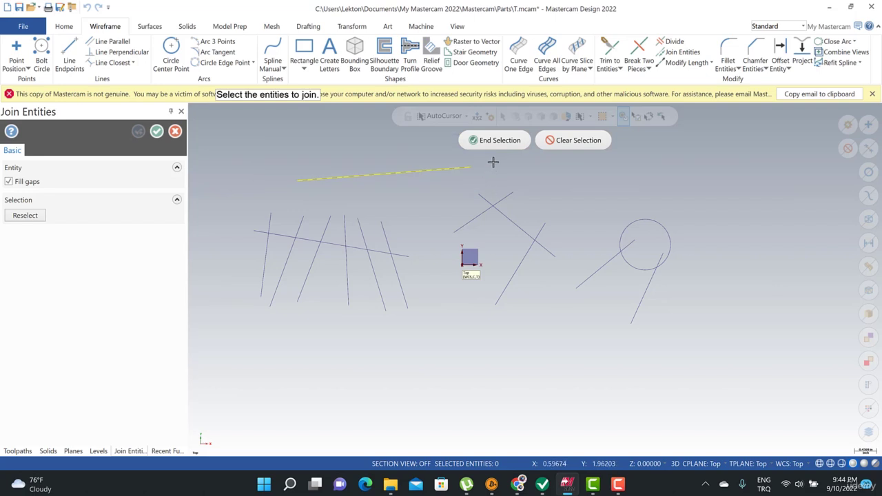
left_click(502, 140)
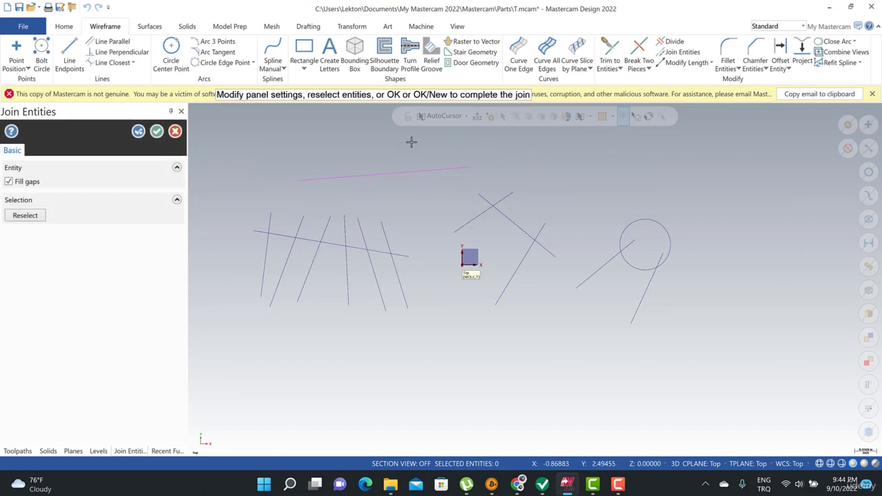
left_click(159, 132)
left_click(384, 174)
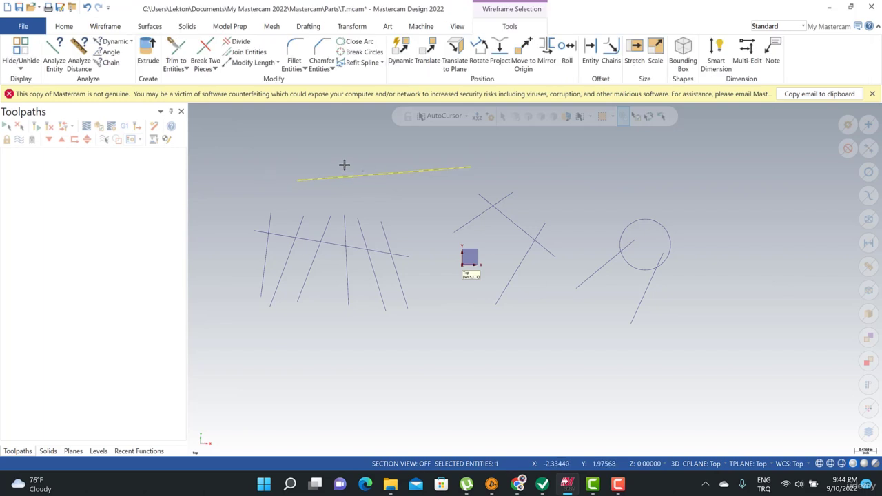
key("Escape")
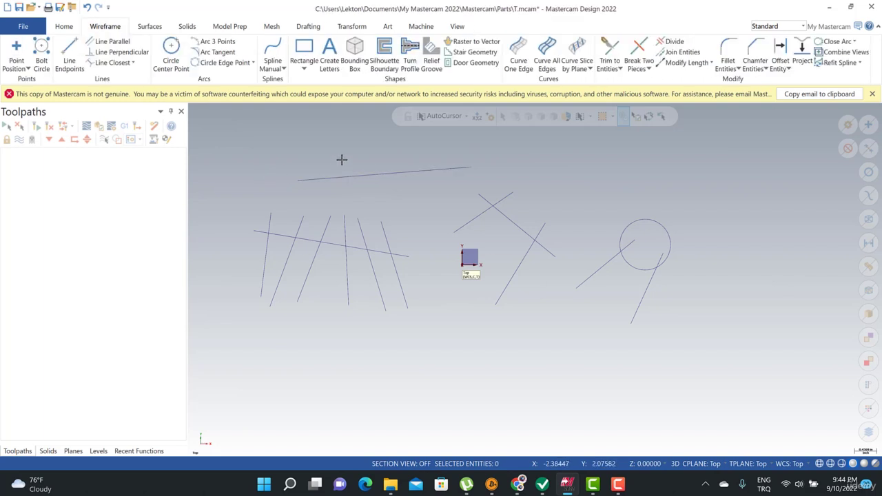
Lengthen the upper line by 5.0 at its lower-left end with Modify Length, and apply it
left_click(712, 64)
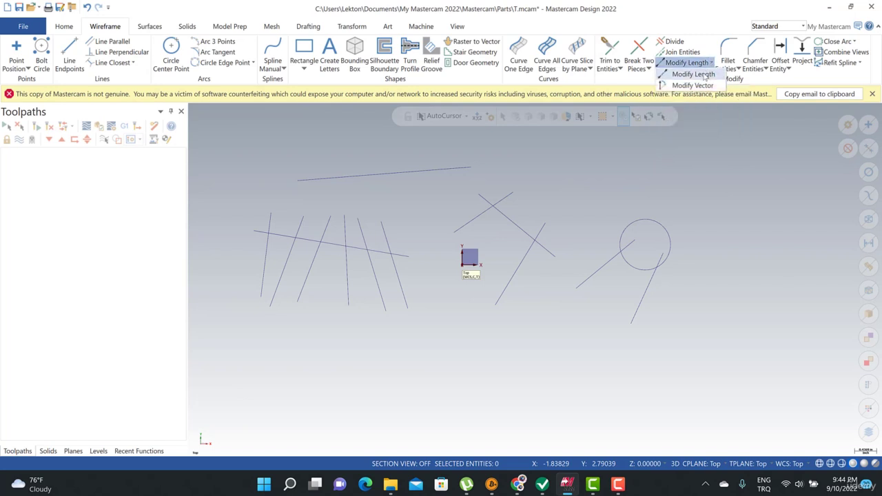
left_click(694, 74)
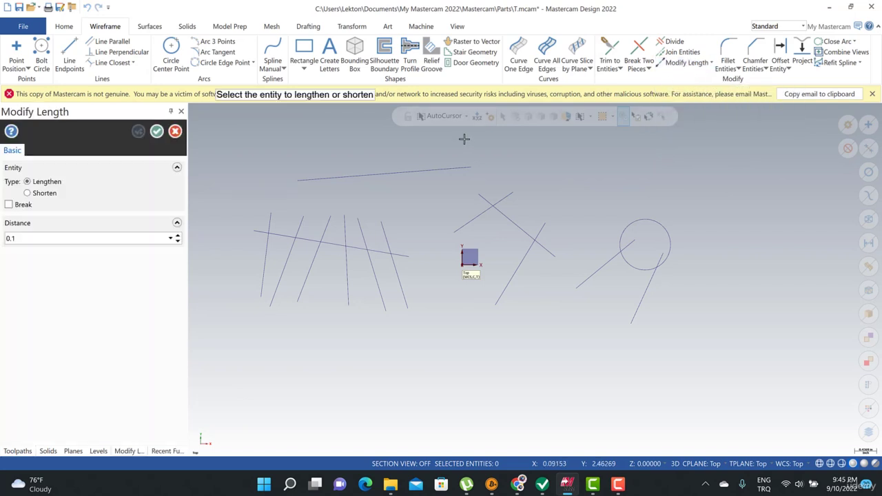
double_click(20, 240)
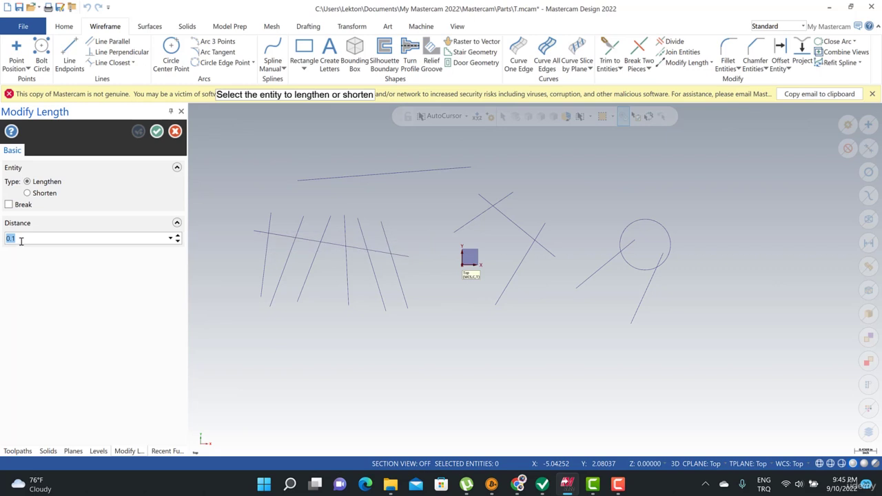
key("Return")
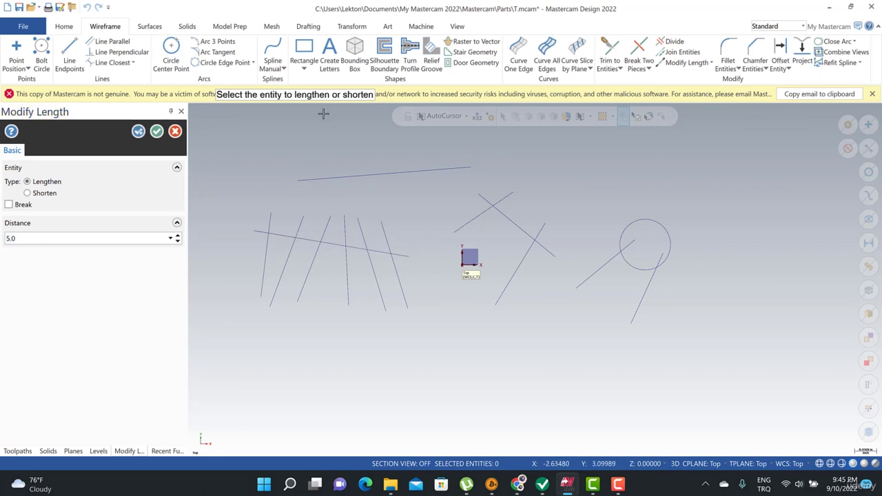
scroll(466, 195, "down", 5)
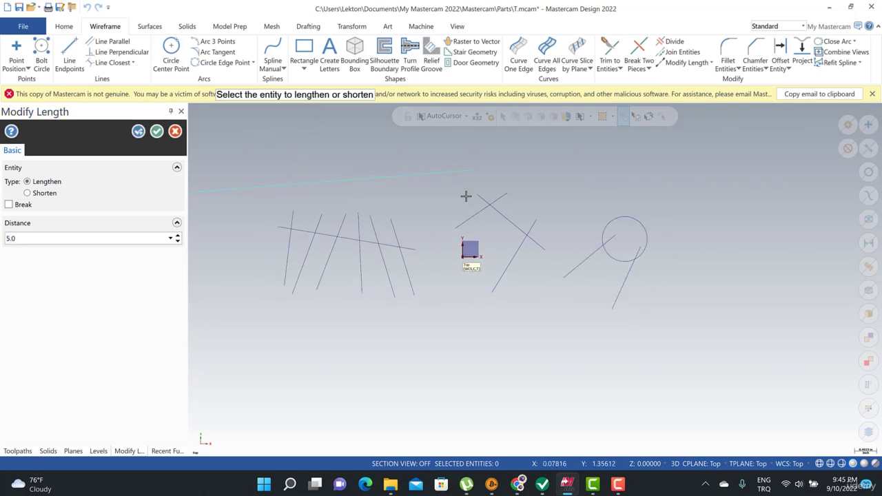
scroll(410, 179, "up", 3)
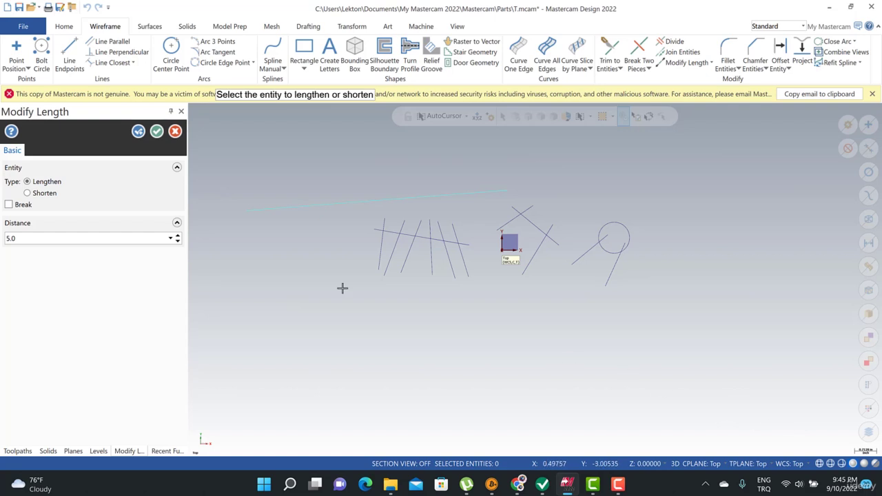
left_click(28, 193)
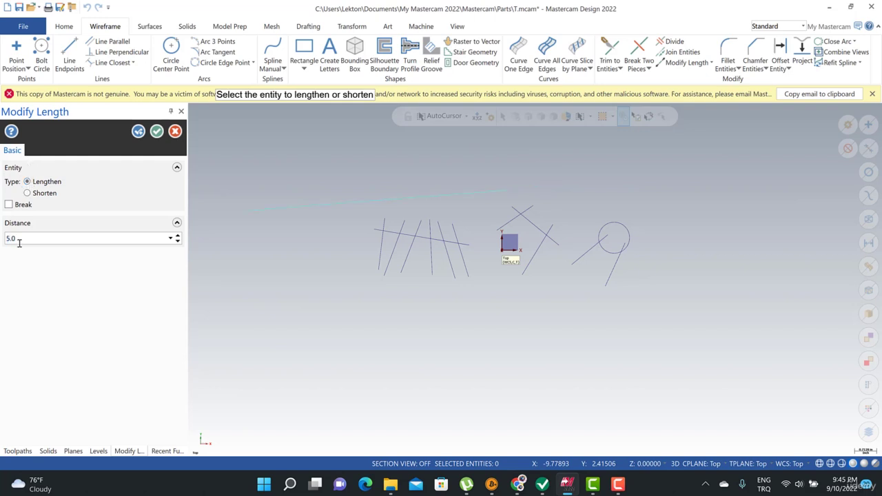
left_click(139, 132)
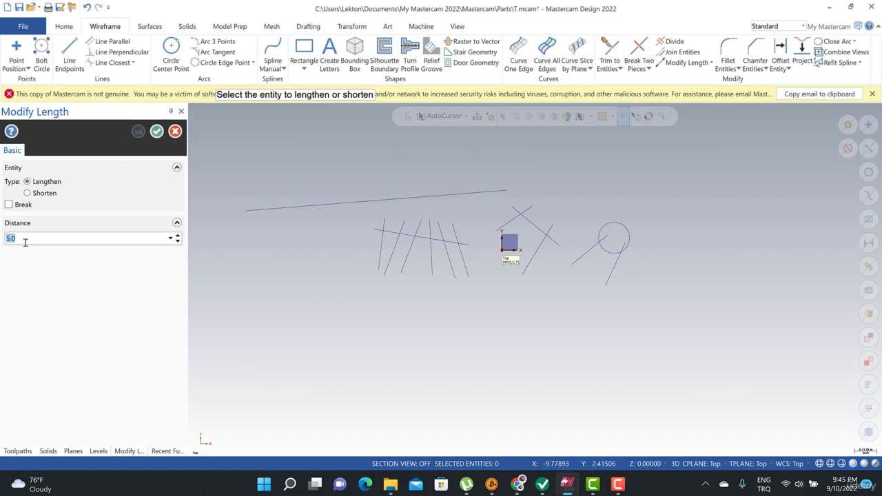
Shorten the upper line repeatedly by a distance of 3.0 at its ends, and undo the most recent shortening
key("Return")
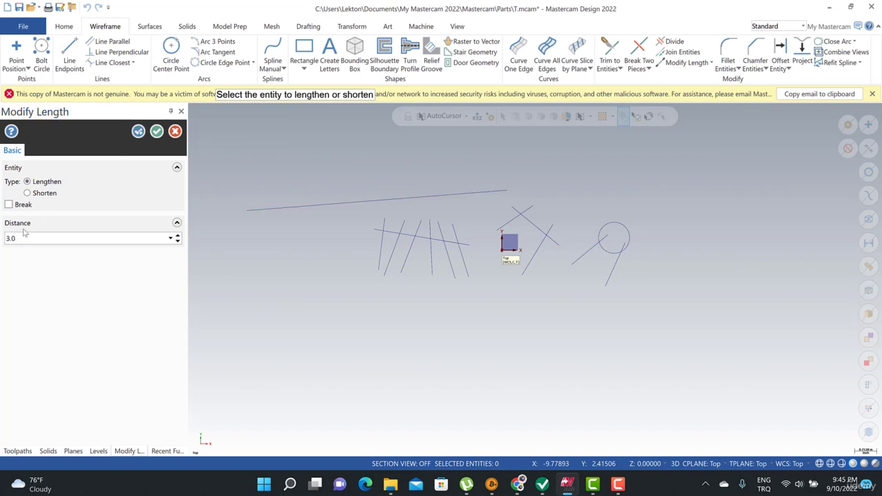
left_click(27, 194)
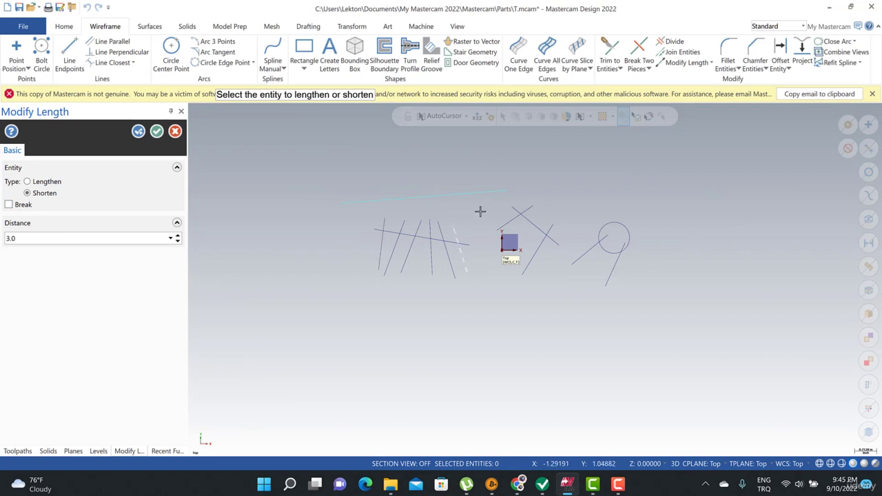
left_click(345, 201)
scroll(374, 218, "up", 3)
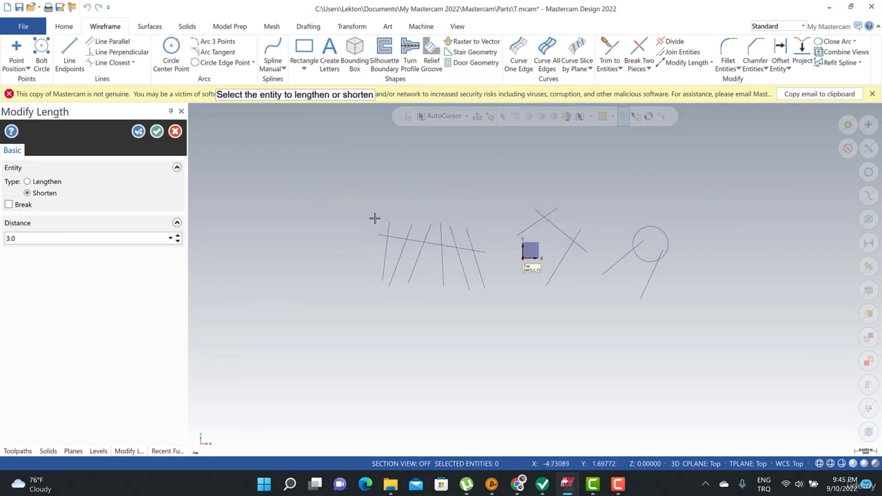
scroll(423, 213, "up", 3)
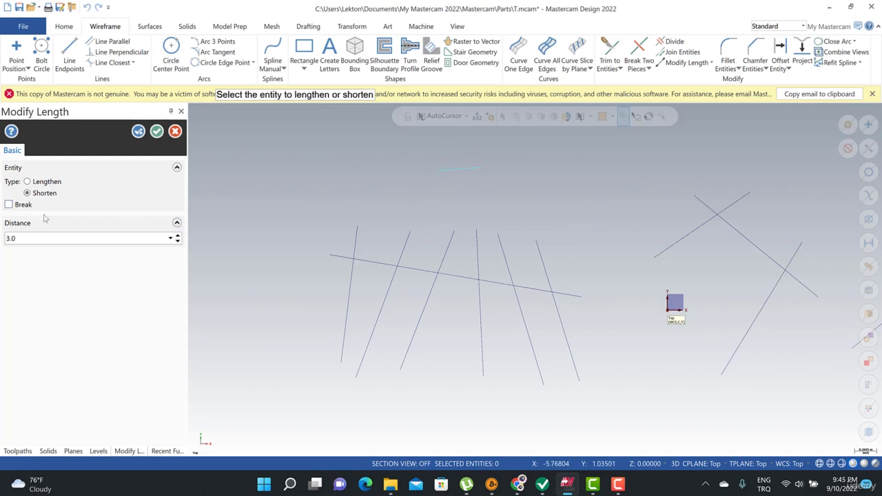
left_click(157, 131)
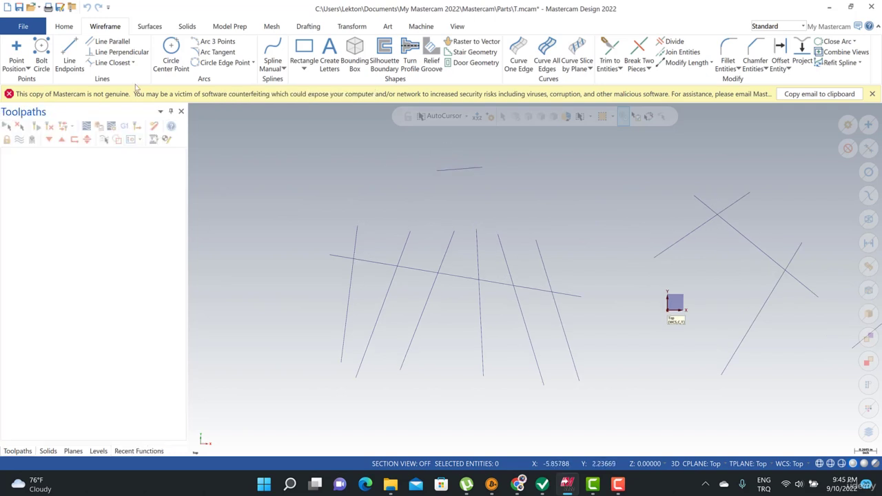
left_click(88, 7)
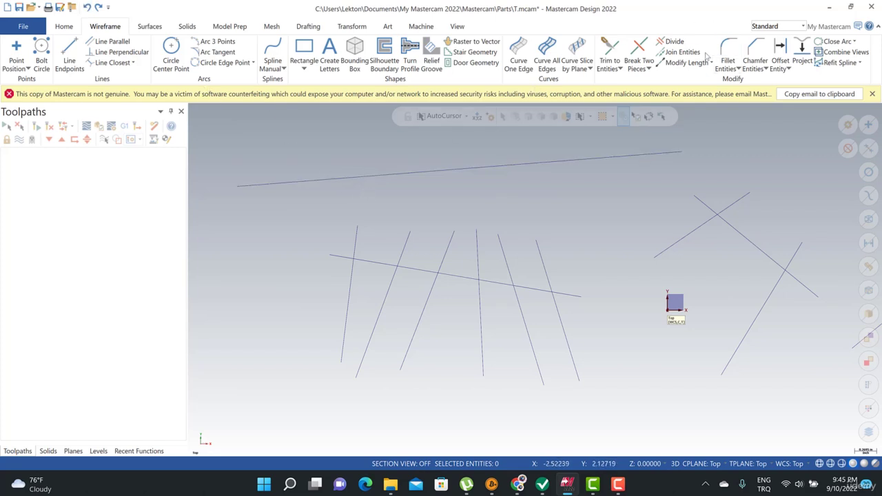
Break the upper line 1.0 in from each end using Modify Length with Shorten and Break, and check the middle segment
left_click(681, 63)
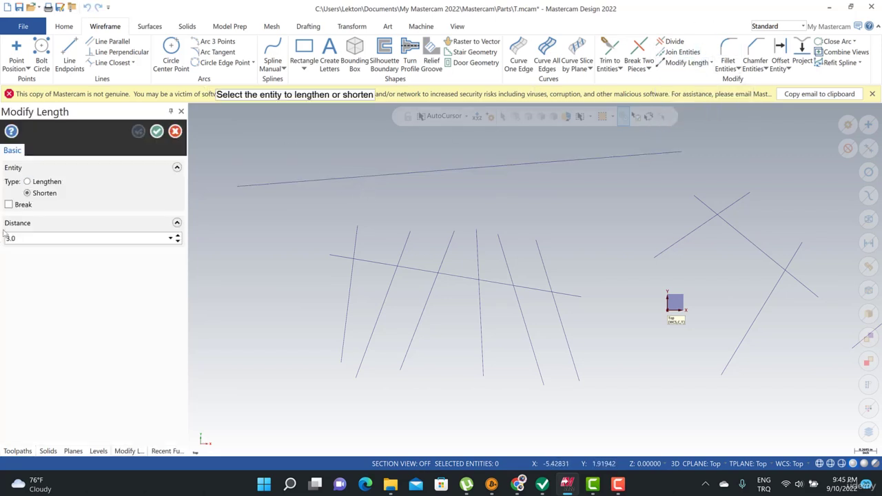
left_click(9, 205)
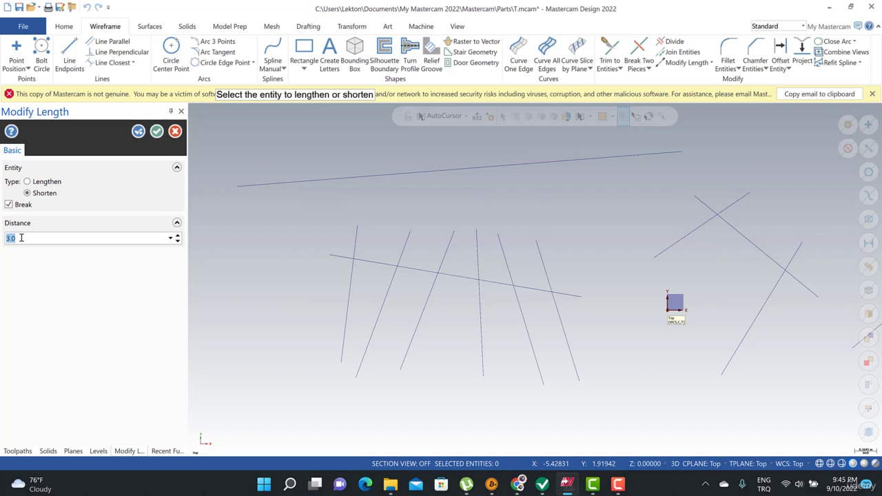
key("Return")
left_click(625, 158)
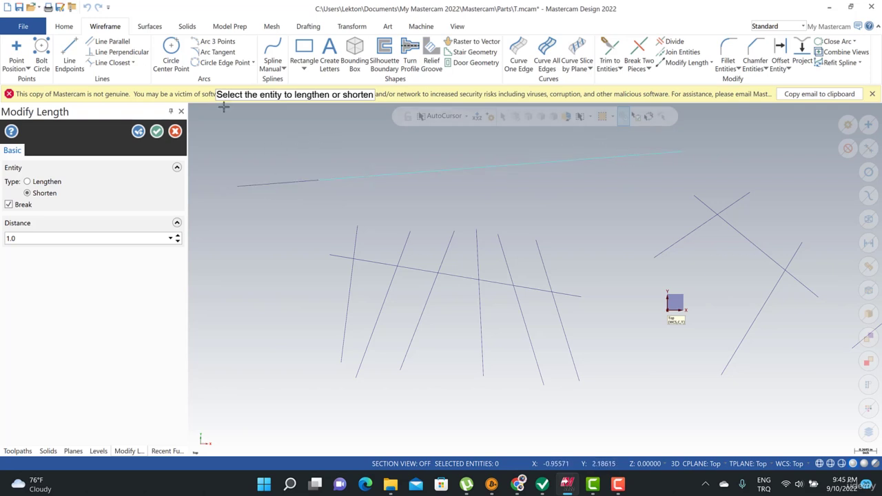
left_click(157, 131)
left_click(378, 177)
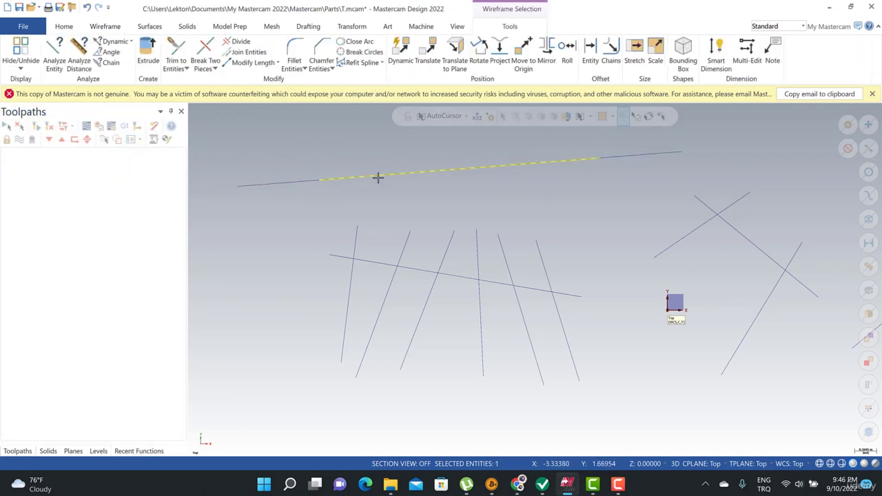
key("Escape")
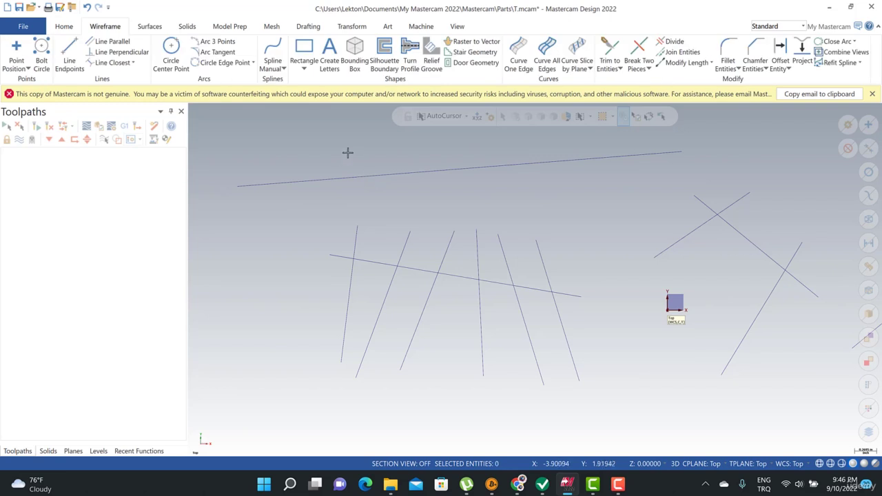
scroll(344, 177, "down", 2)
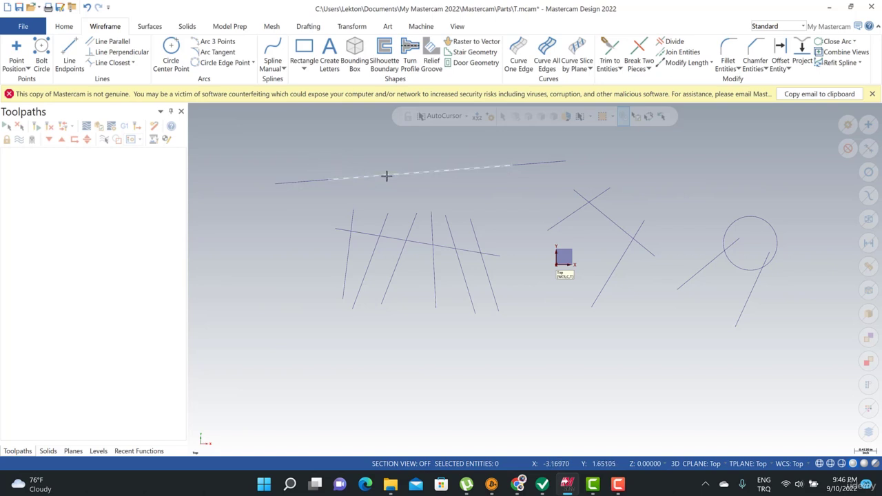
scroll(384, 164, "up", 3)
scroll(384, 164, "down", 4)
scroll(433, 178, "up", 1)
scroll(475, 183, "up", 2)
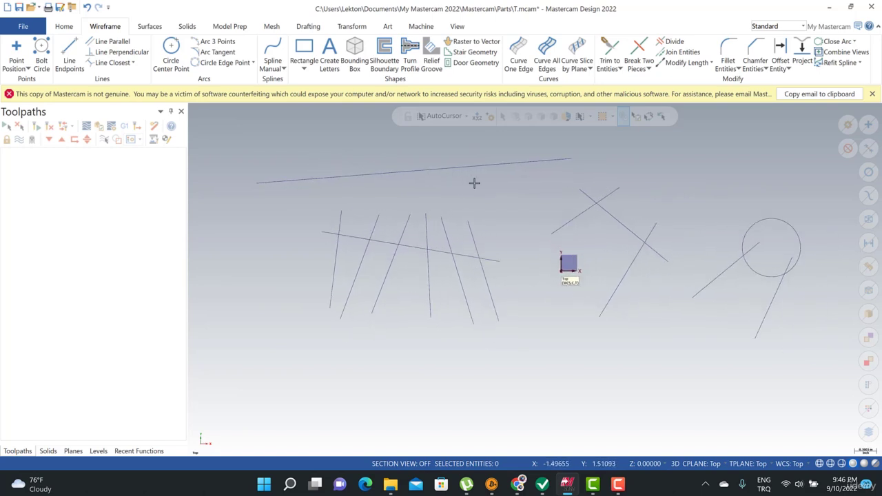
scroll(474, 183, "down", 2)
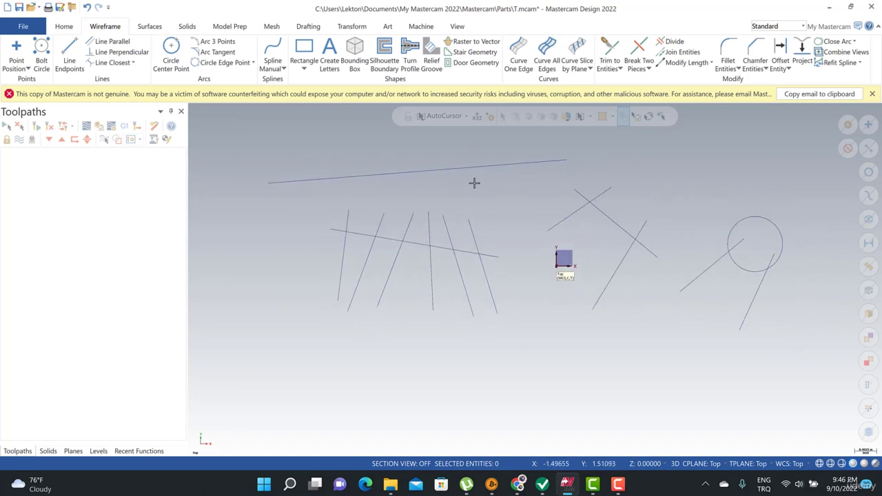